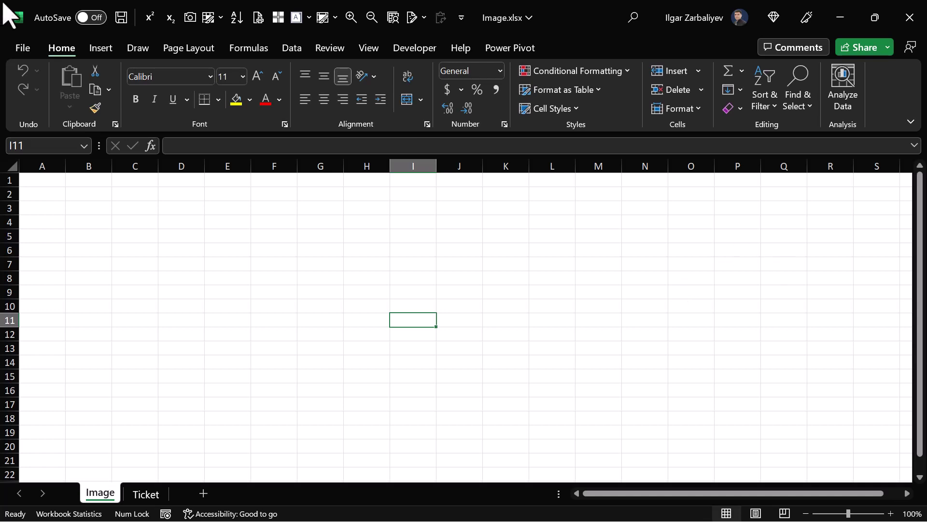
Check the Excel account and version information, then return to the worksheet.
click(28, 50)
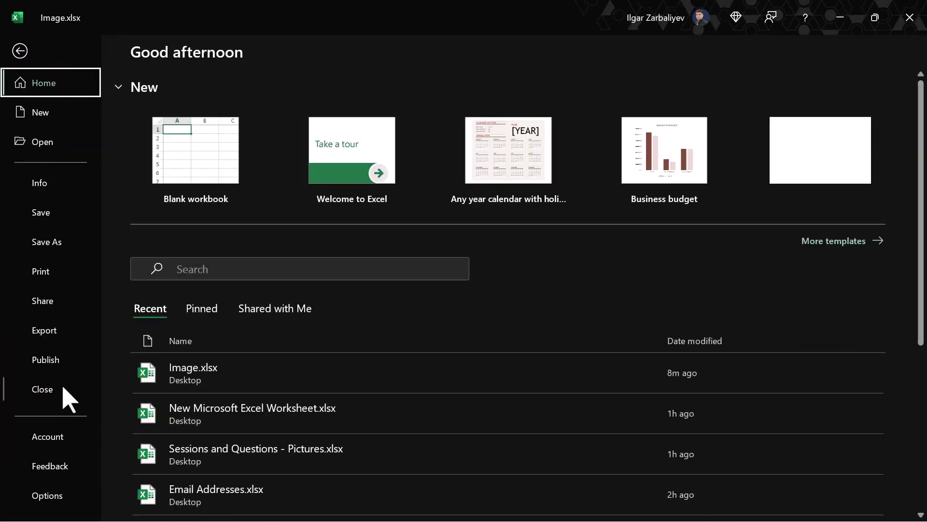
click(54, 440)
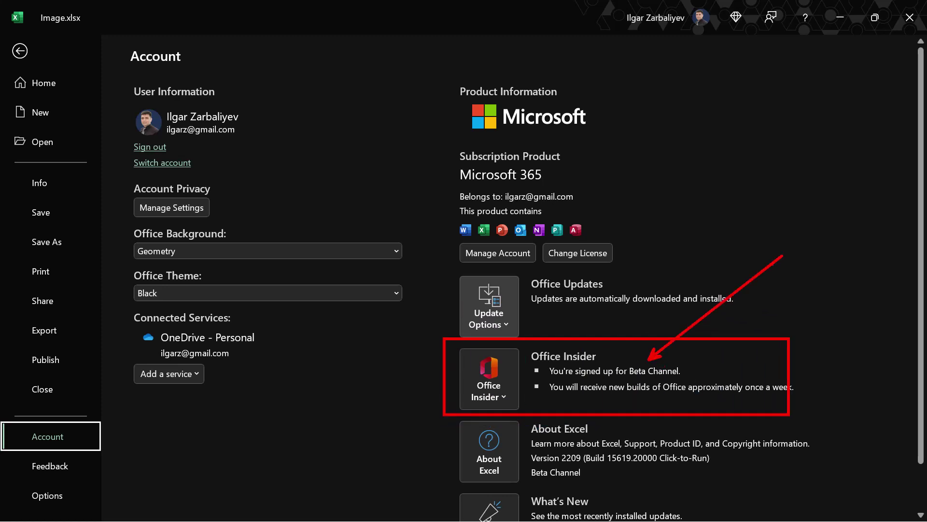
click(16, 52)
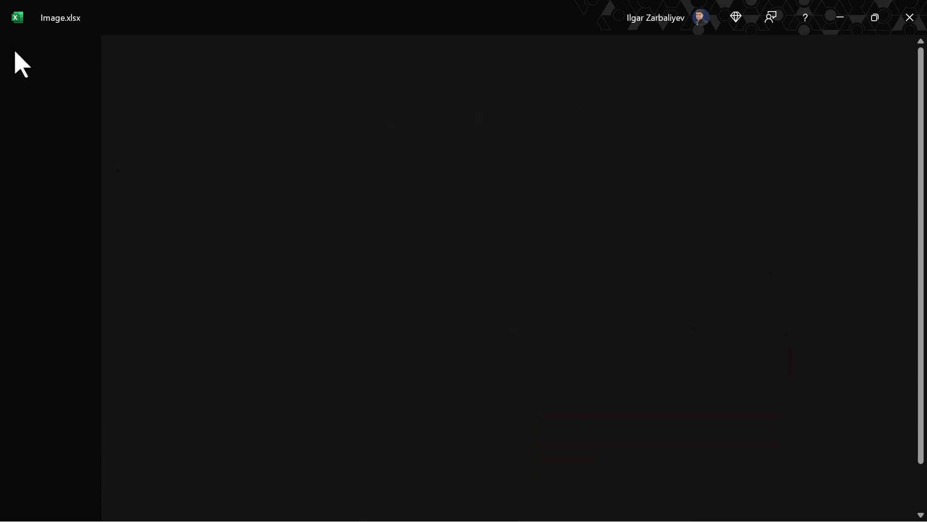
Start an IMAGE formula in cell B2, then cancel it unfinished.
click(93, 195)
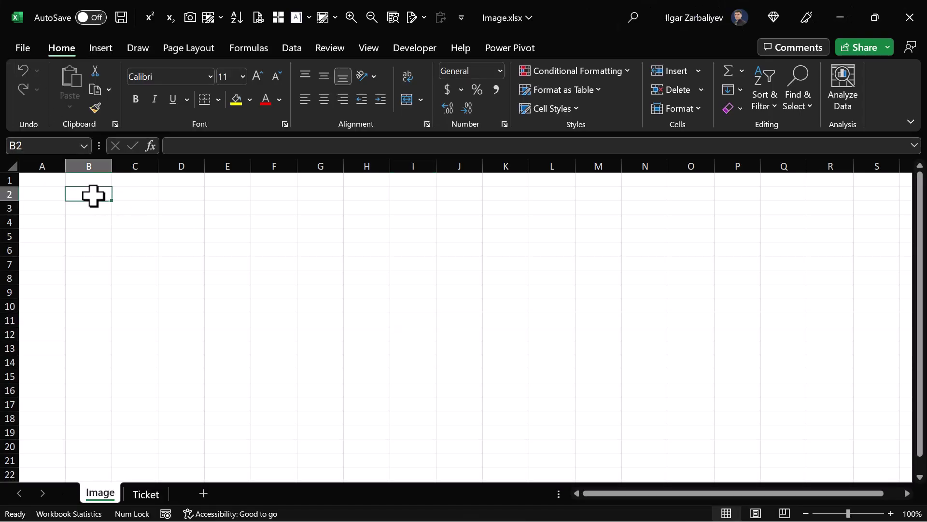
text(=ima)
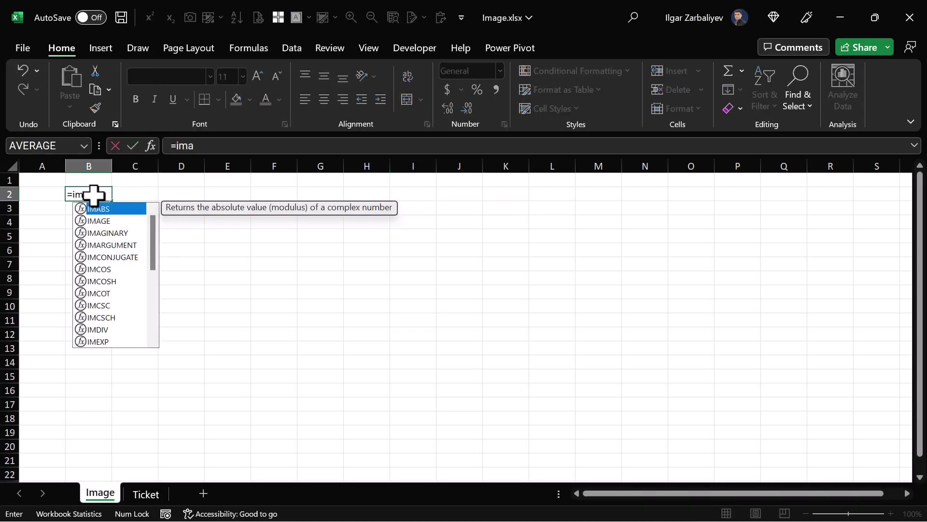
text(ge)
key(Tab)
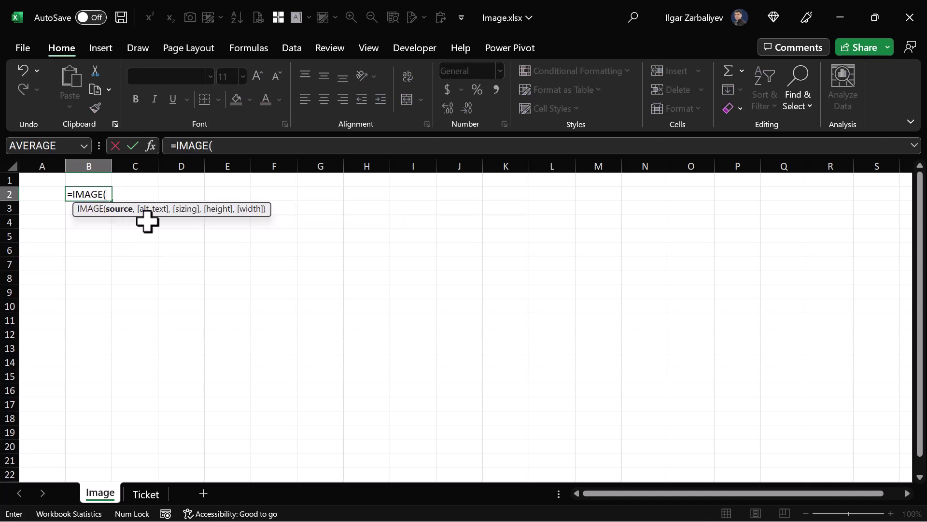
drag(144, 213, 228, 251)
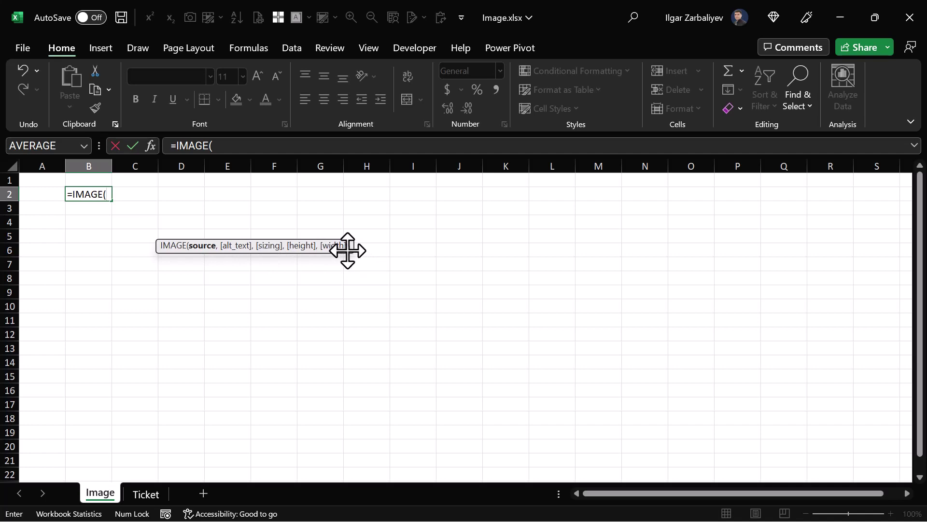
key(Escape)
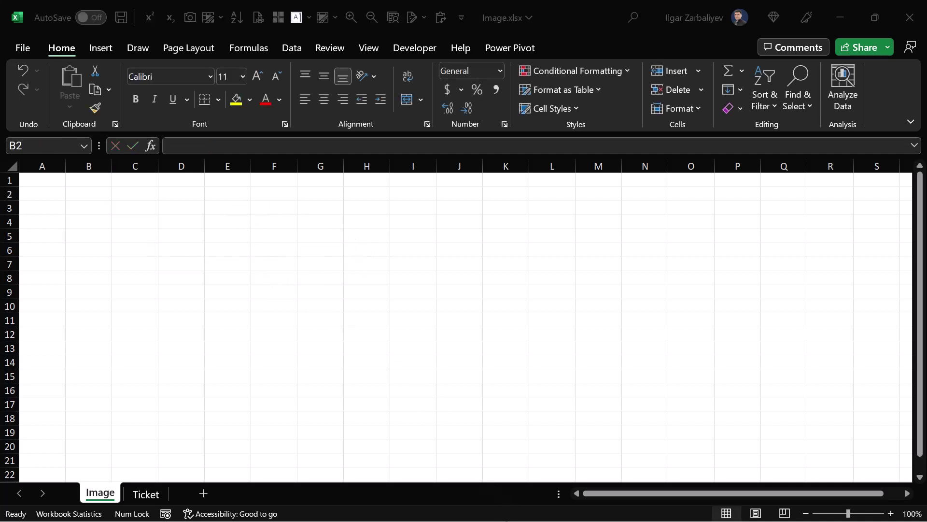
On mydatasummit.com, copy the image address of the organizer's portrait photo.
click(495, 512)
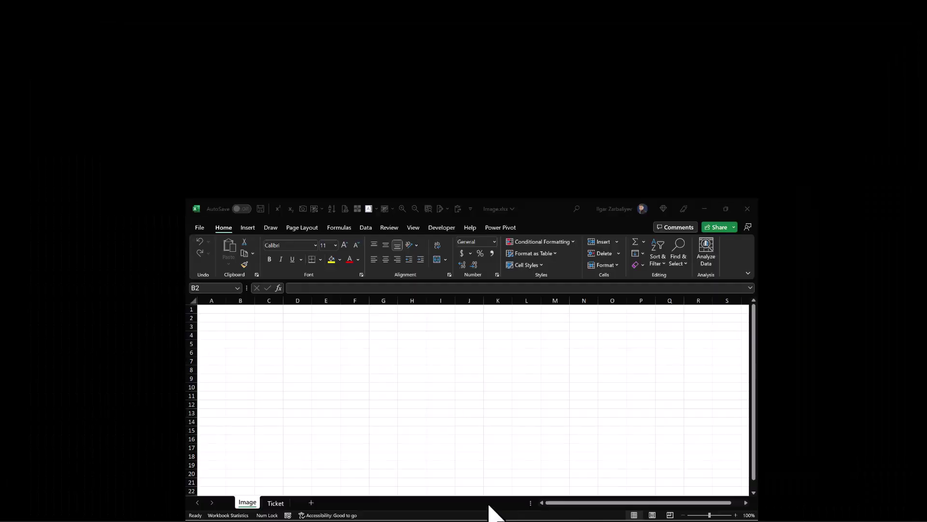
click(433, 505)
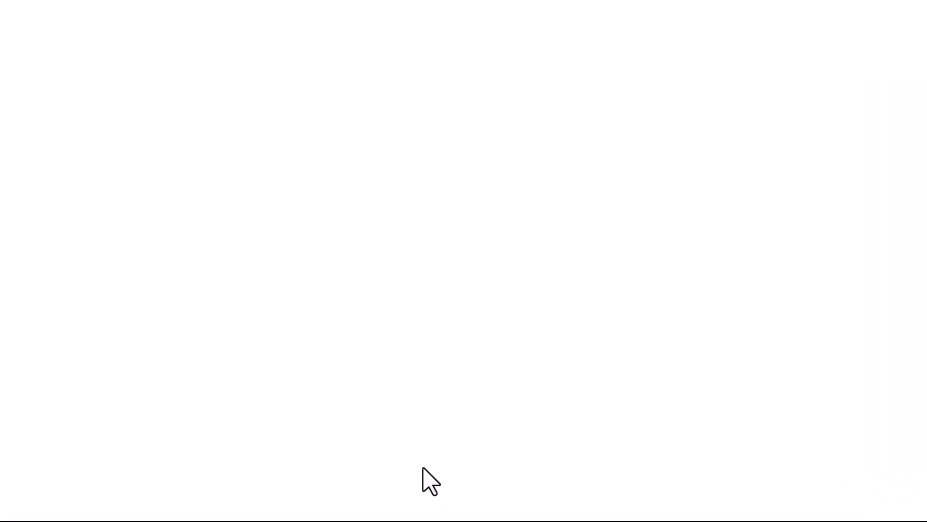
drag(921, 130, 915, 473)
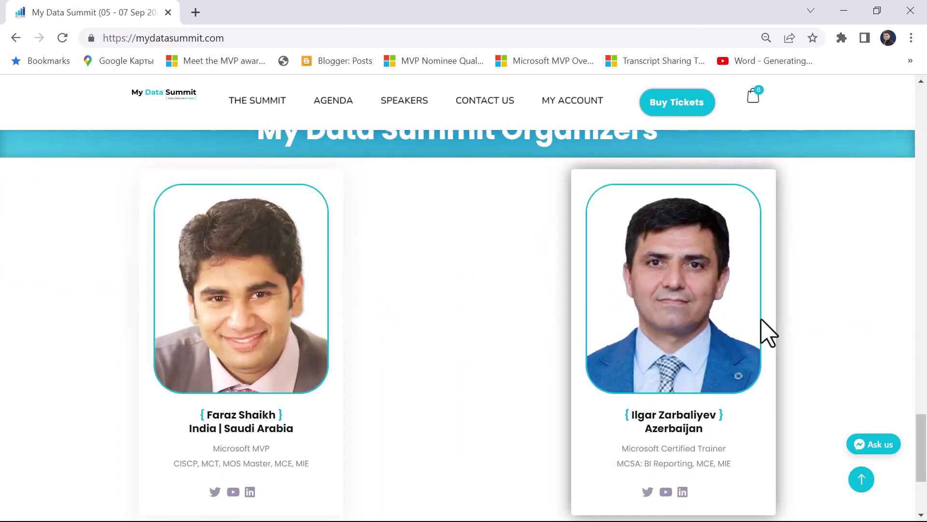
right_click(660, 280)
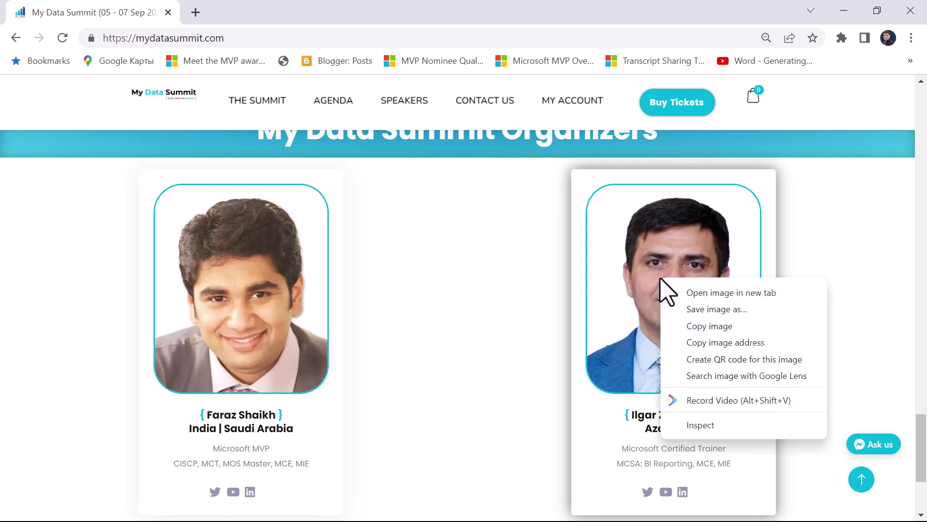
click(732, 344)
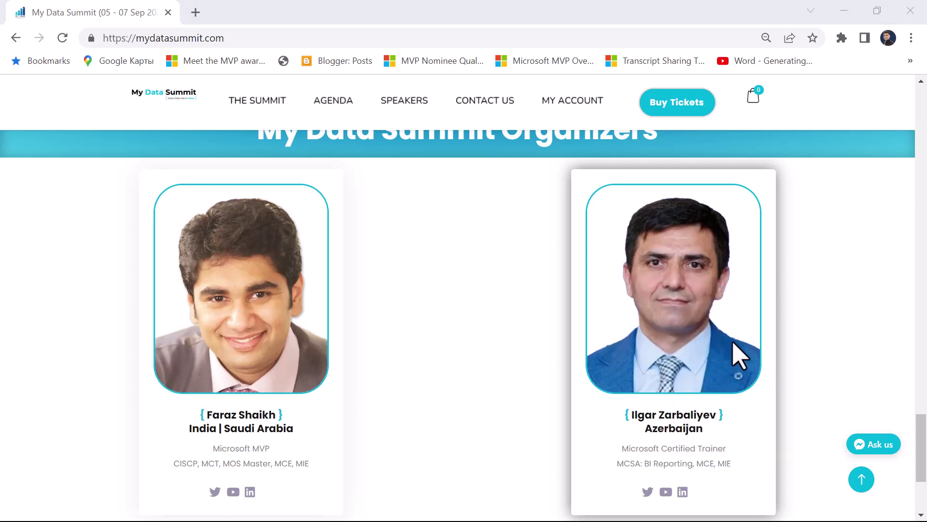
Enter the label 'Source:' in B3 and paste the photo URL into C3.
key(super+d)
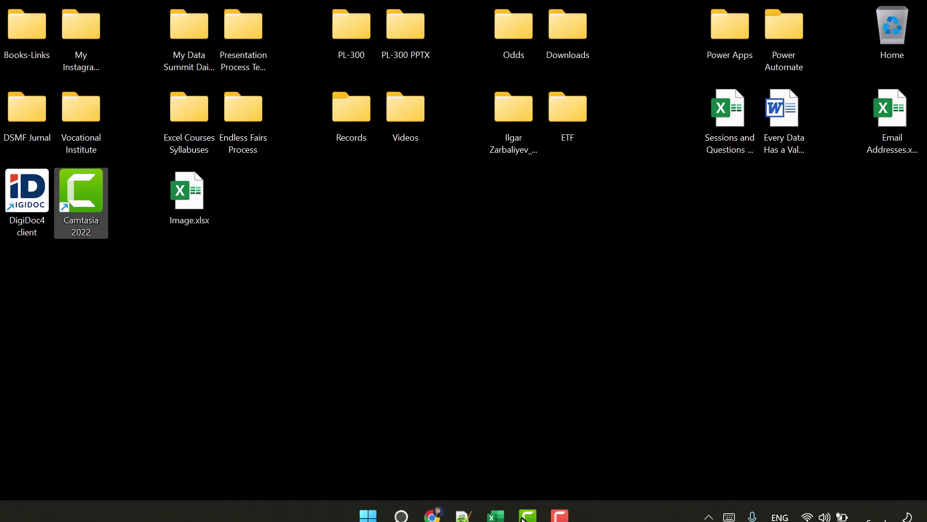
click(503, 511)
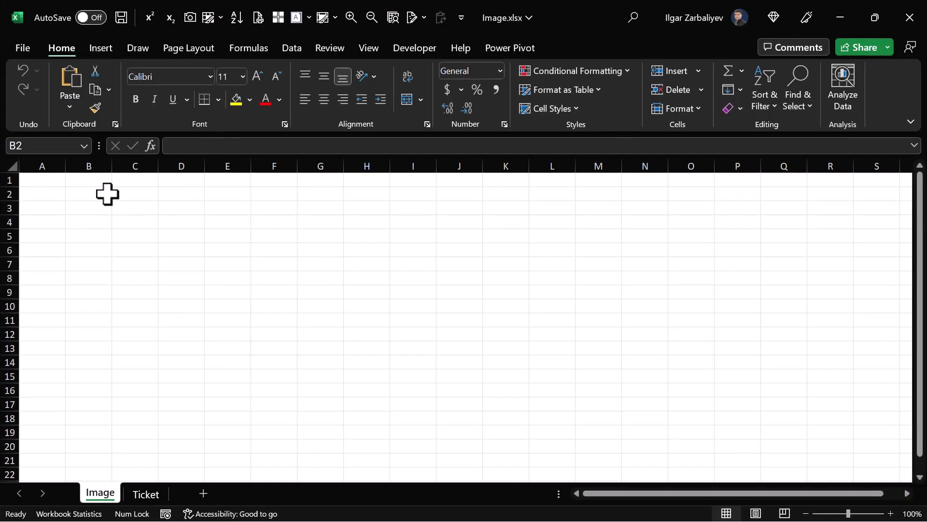
click(78, 181)
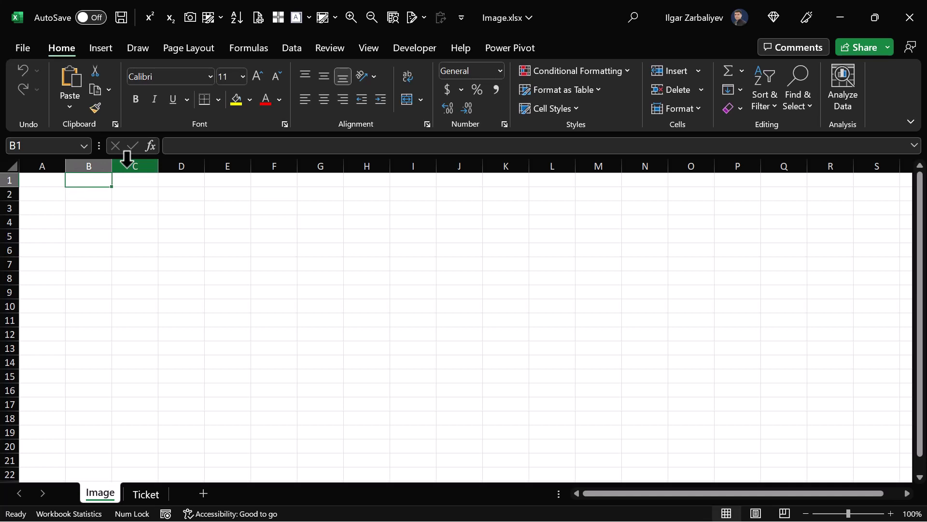
key(Down)
key(Down)
text(Sou)
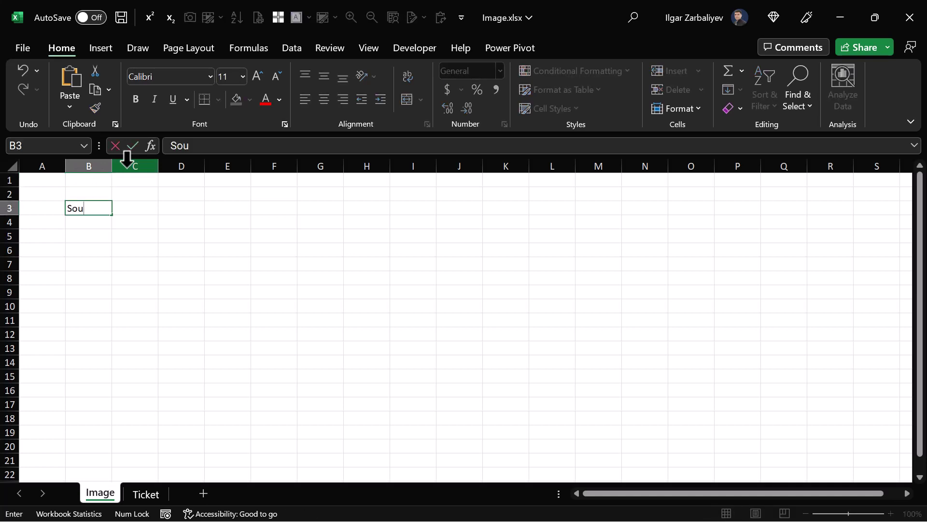
key(Tab)
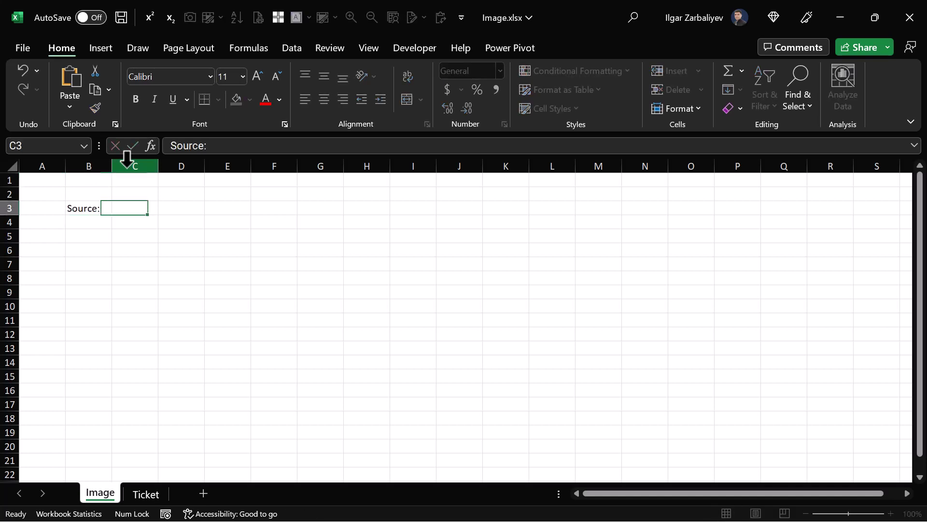
key(ctrl+v)
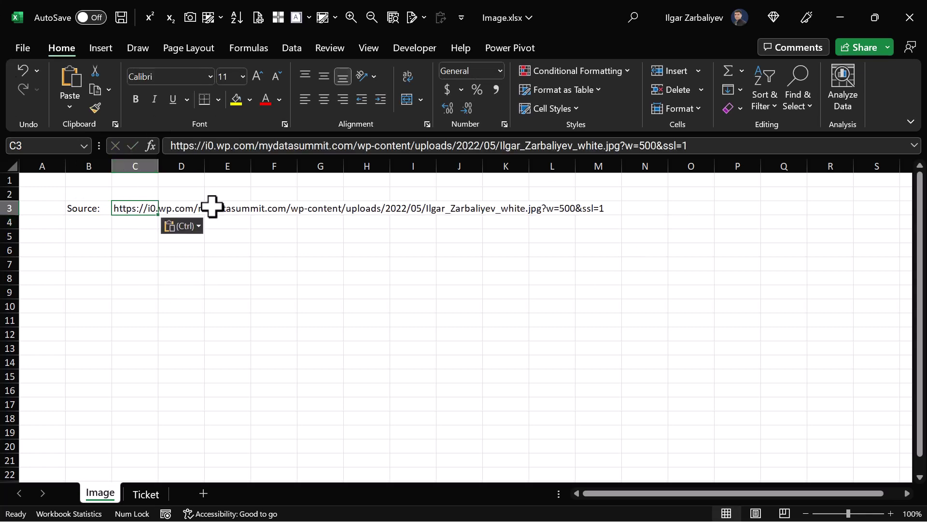
Check the URL in C3 and select cell C7 for the image formula.
click(130, 264)
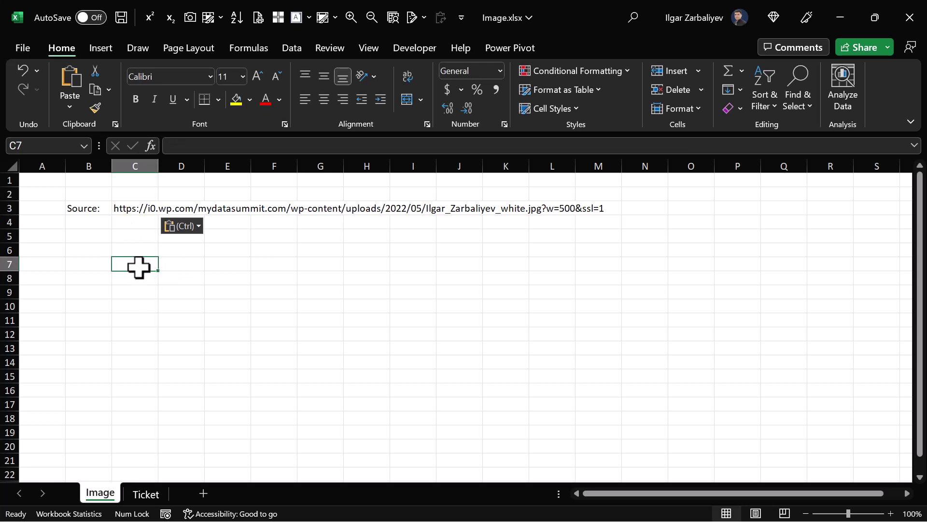
click(129, 210)
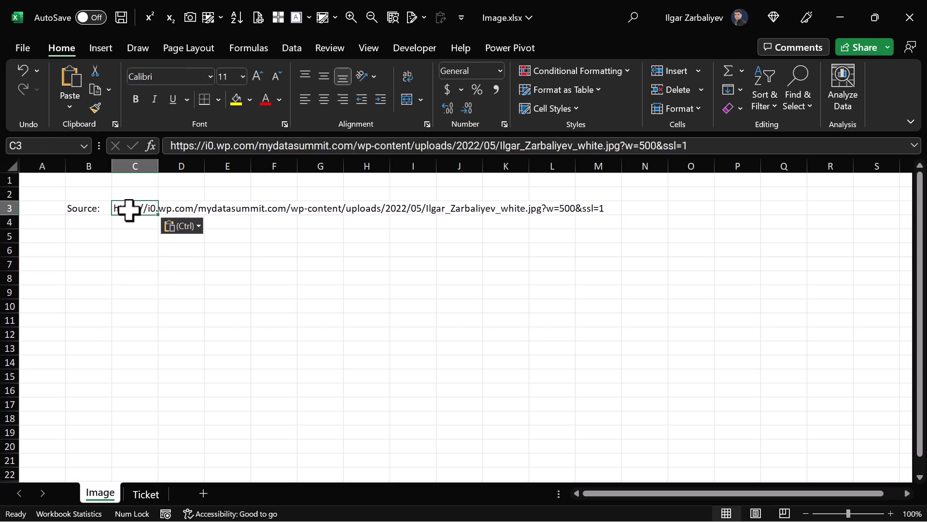
click(135, 266)
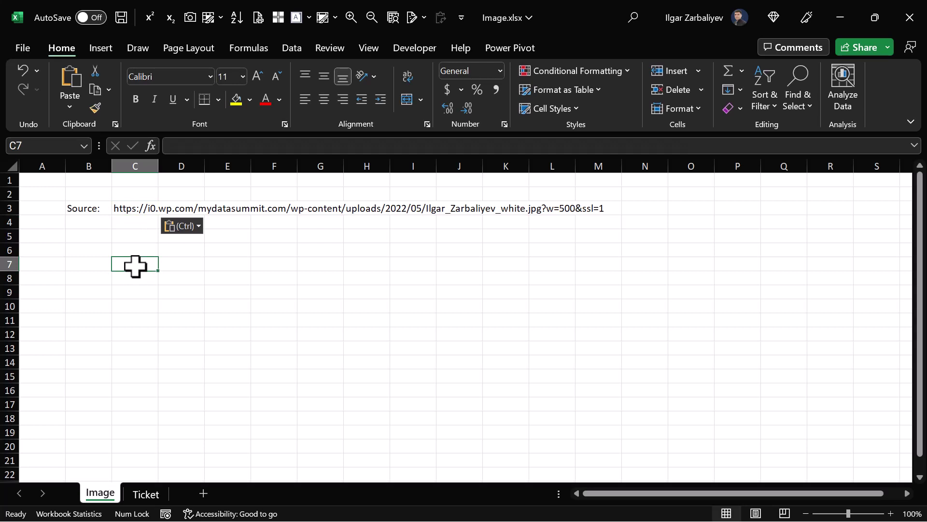
Enter =IMAGE(C3, organizer's name, 0) in C7 to show the fitted portrait.
text(=)
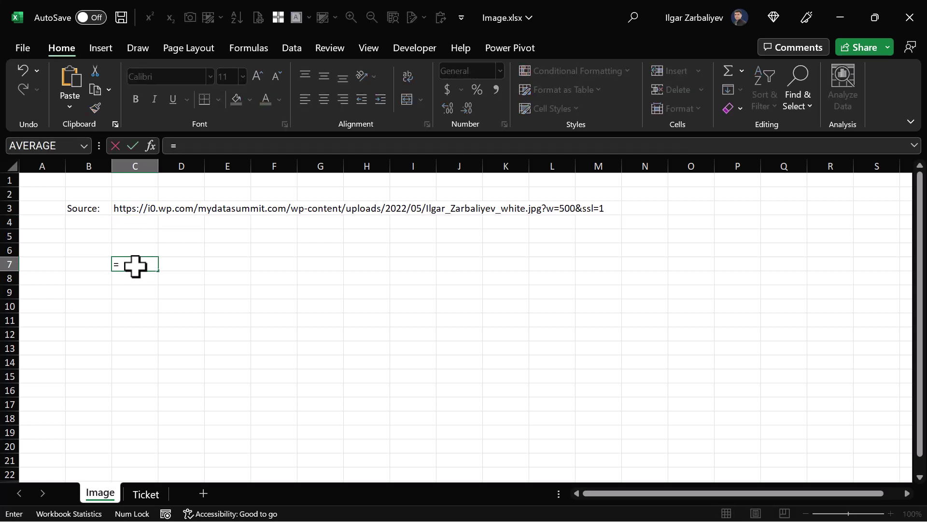
text(image)
key(Tab)
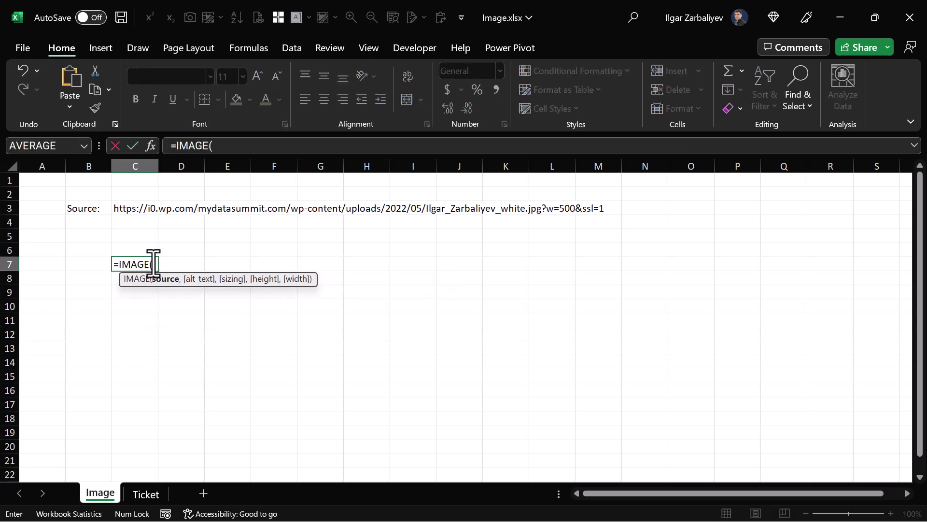
click(124, 209)
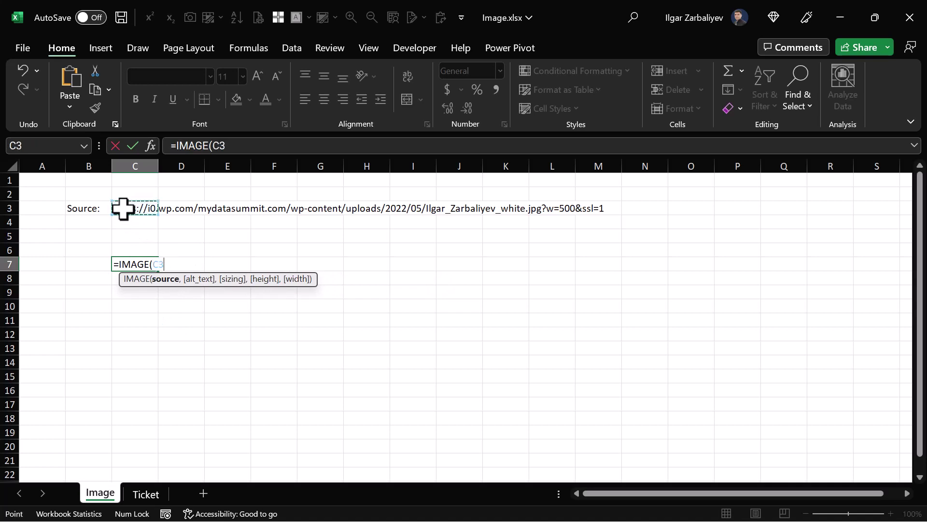
text(,)
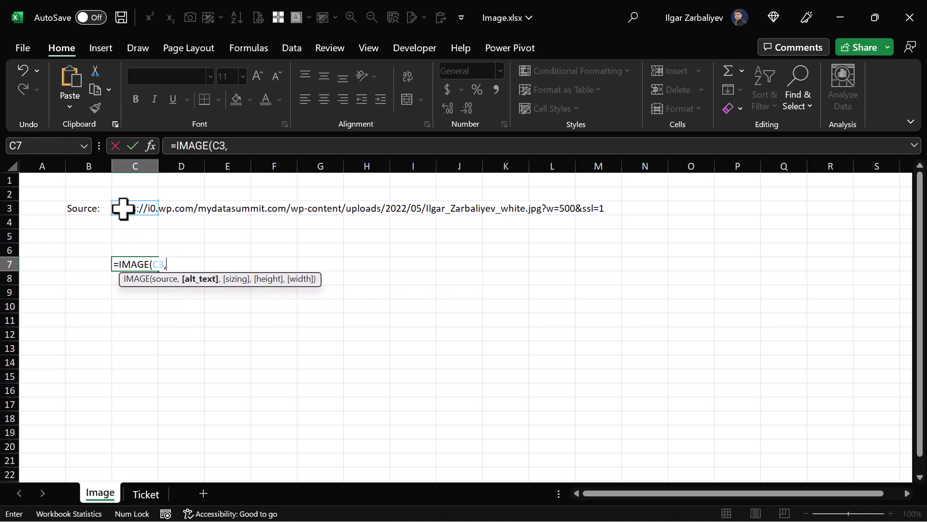
text(Ilgar)
text( Zarbaliyev)
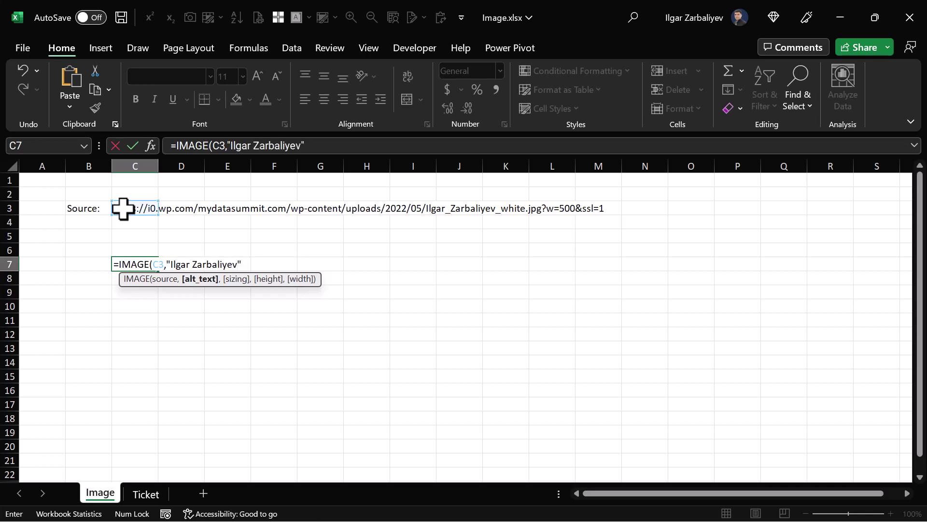
text(,)
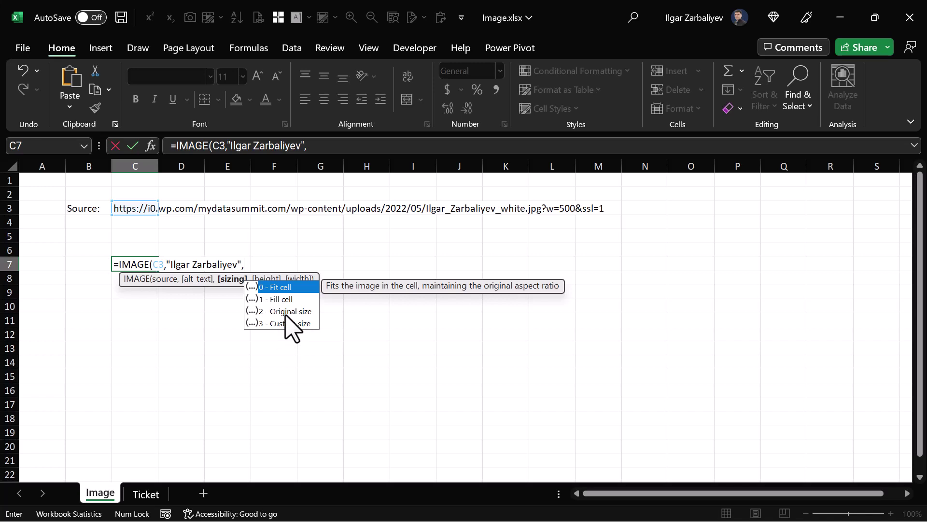
text(0)
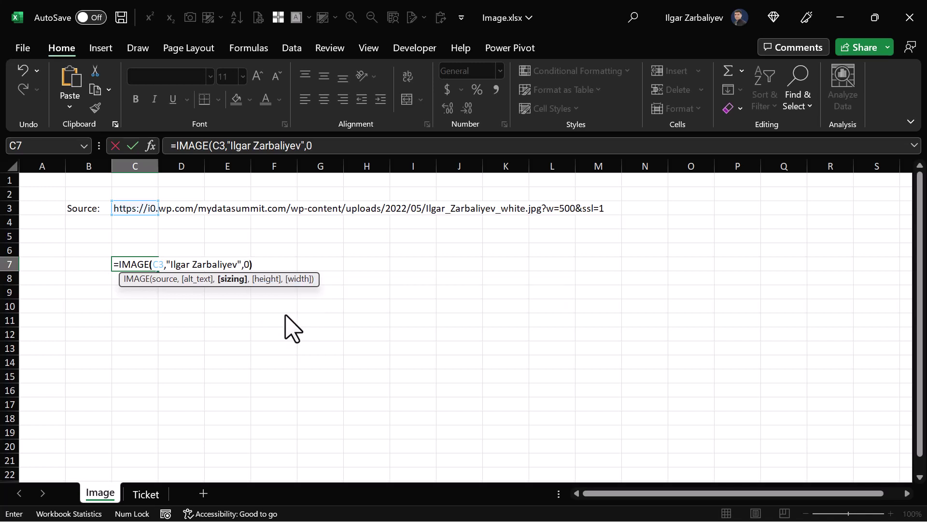
text())
key(Return)
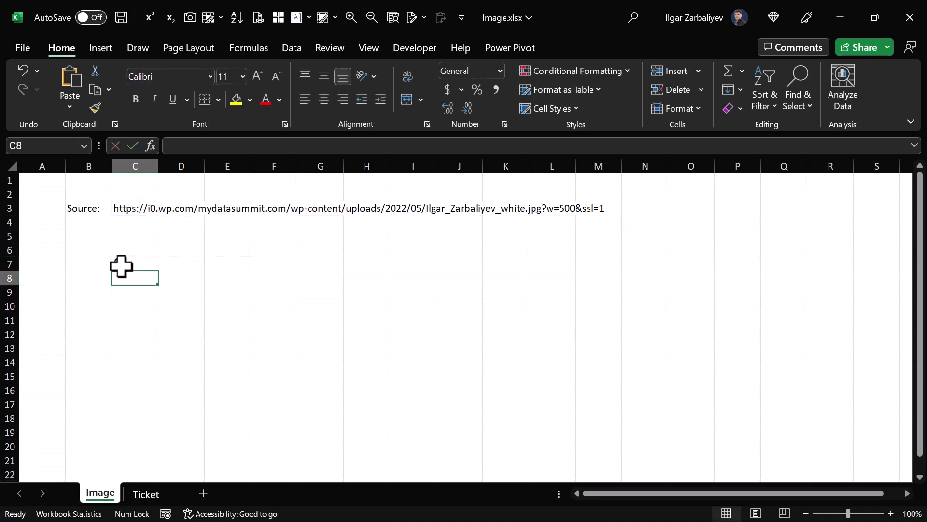
Make row 7 taller and column C wider, then preview the C7 photo and close it.
click(115, 264)
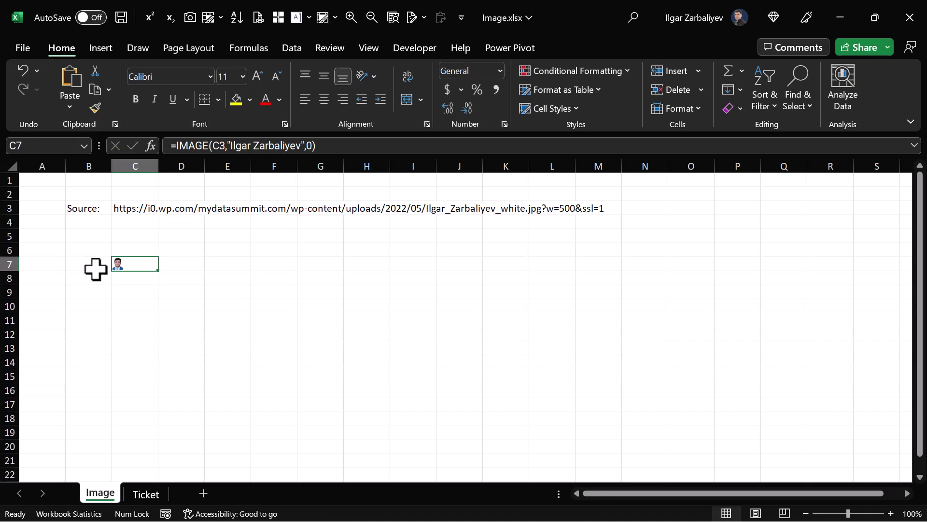
drag(11, 271, 10, 344)
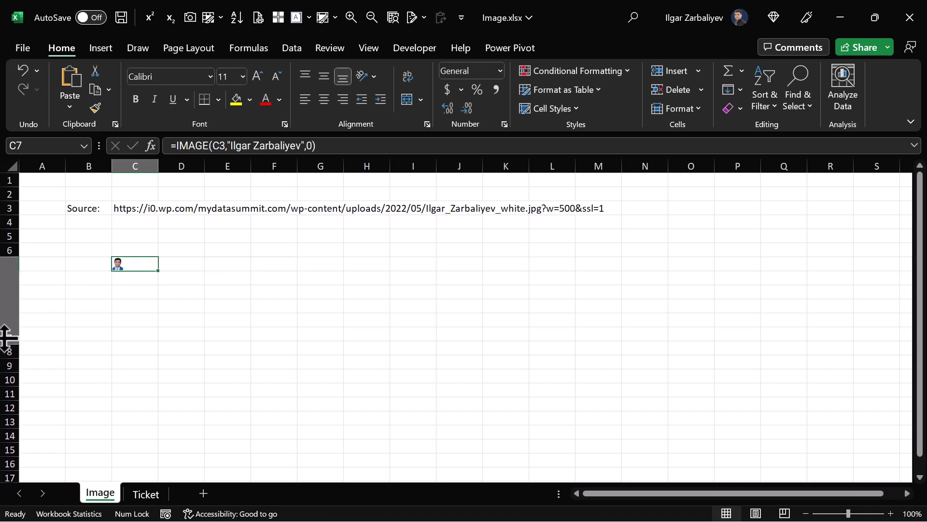
mouse_move(158, 166)
mouse_down()
mouse_move(220, 166)
mouse_move(194, 170)
mouse_up()
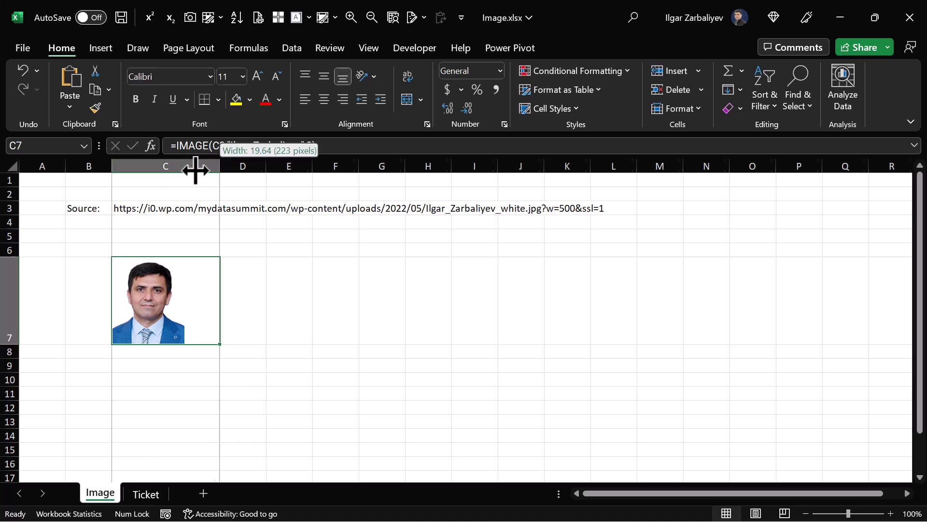
click(148, 307)
mouse_move(150, 300)
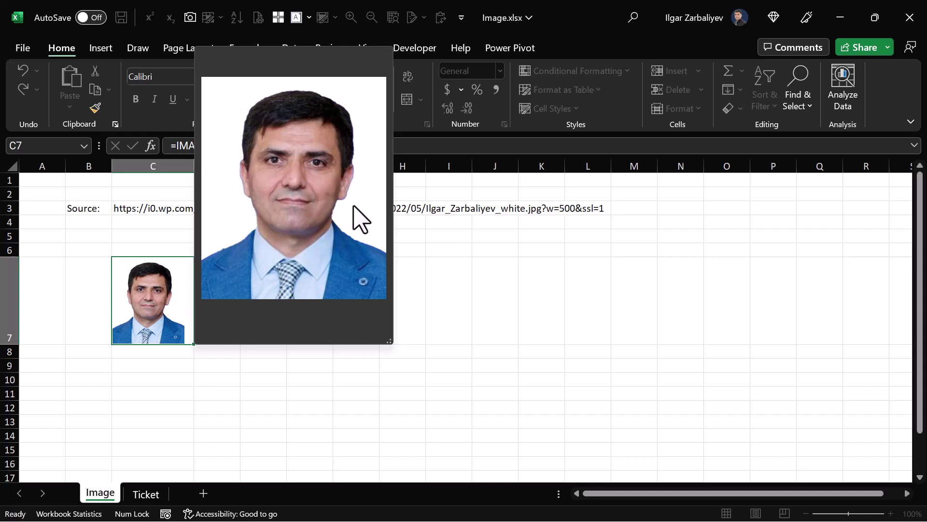
click(490, 283)
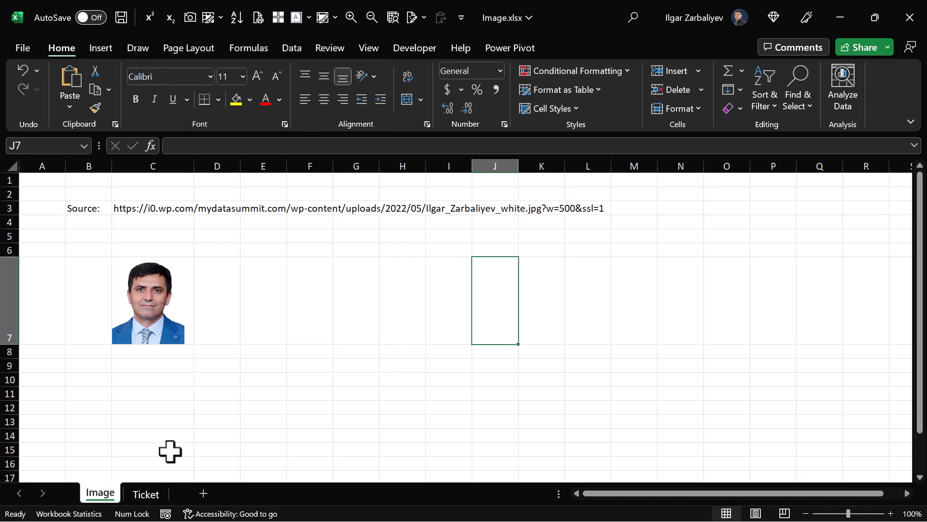
On the Ticket sheet, merge E6:H16 with a thick outside border, then show the desktop.
click(147, 496)
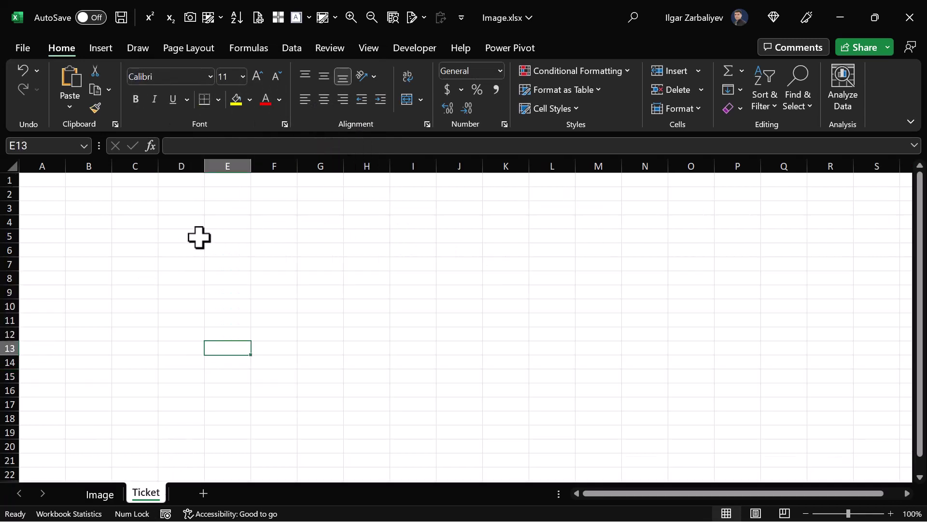
click(188, 206)
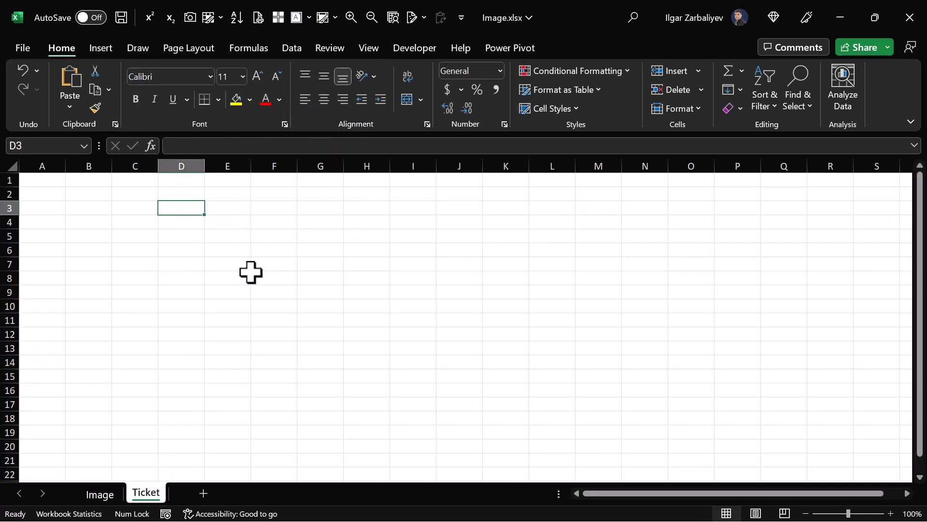
mouse_move(231, 250)
mouse_down()
mouse_move(300, 348)
mouse_move(373, 393)
mouse_up()
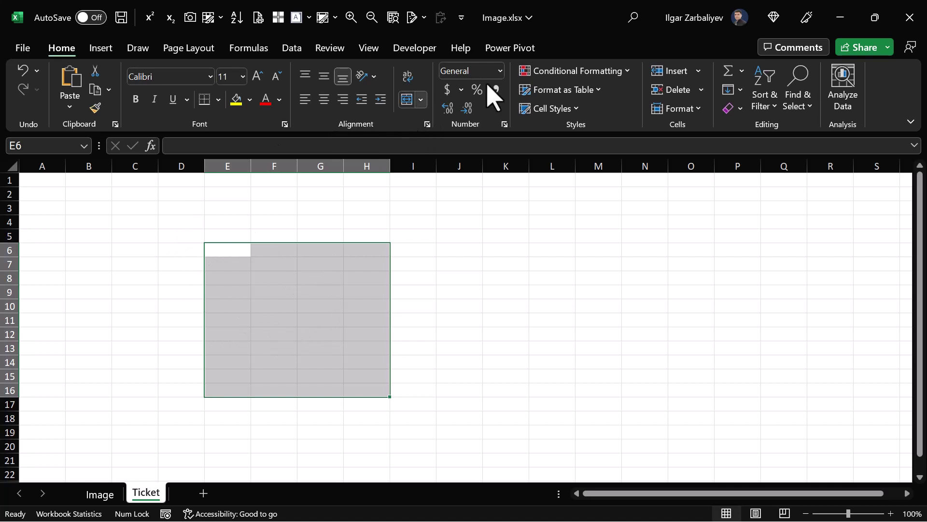
click(407, 100)
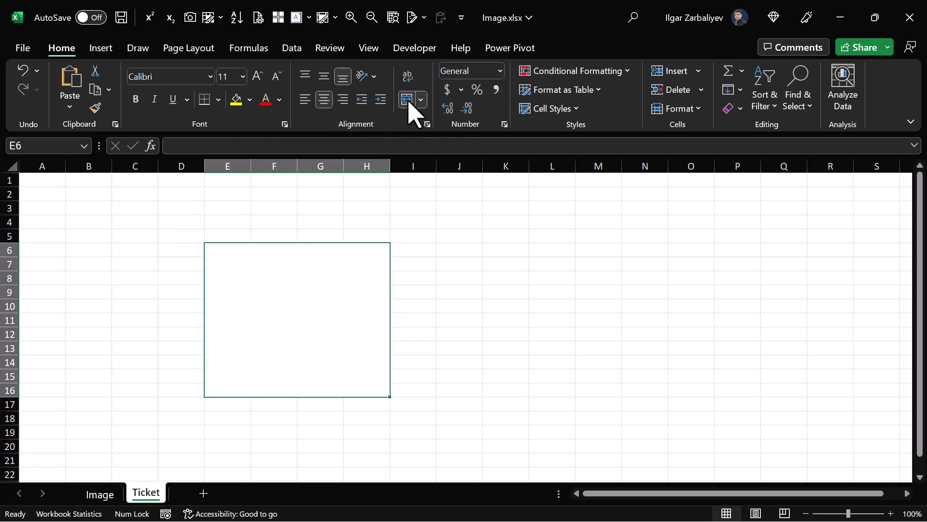
click(217, 103)
click(234, 293)
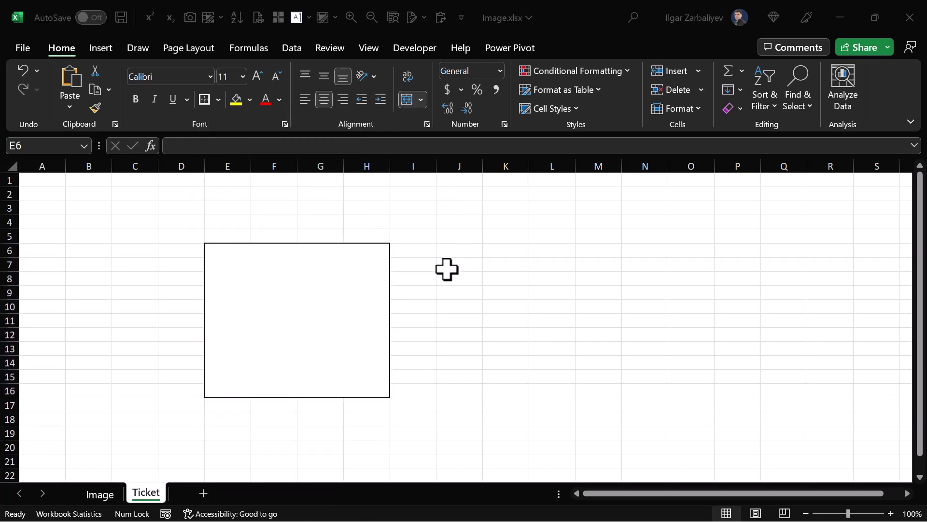
key(super+d)
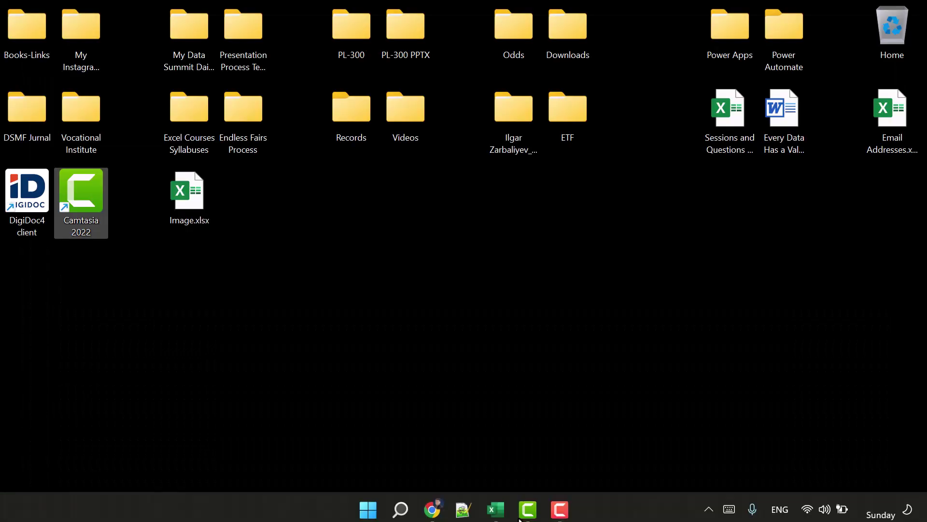
On the My Data Summit ticket shop, copy the 3-Day Event Ticket image address.
click(431, 509)
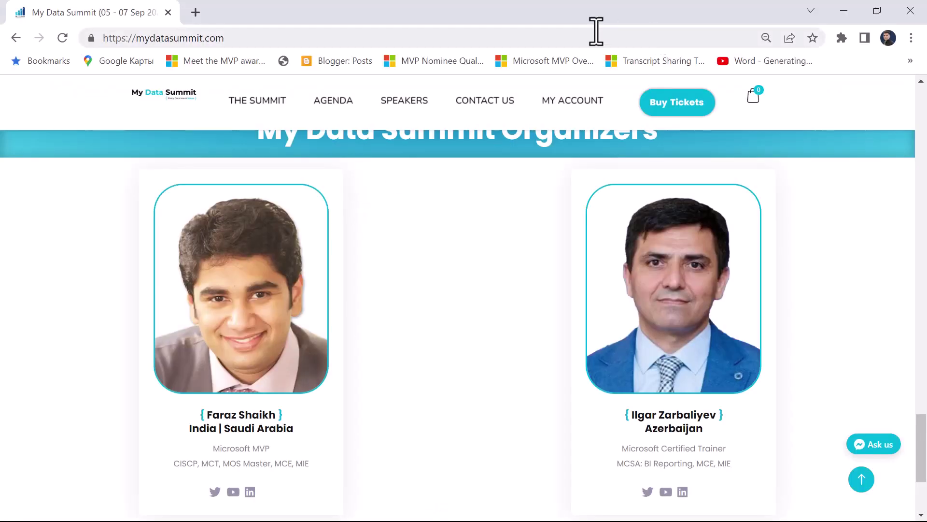
click(676, 111)
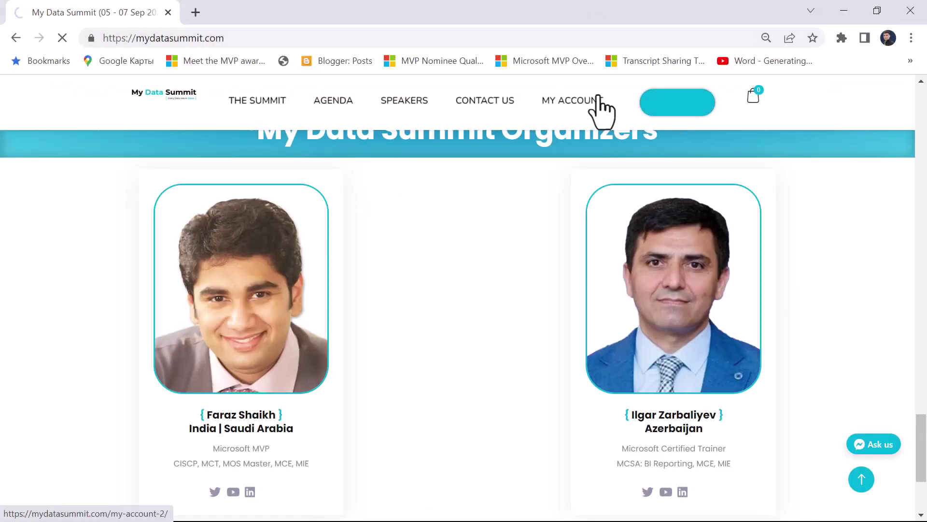
click(677, 108)
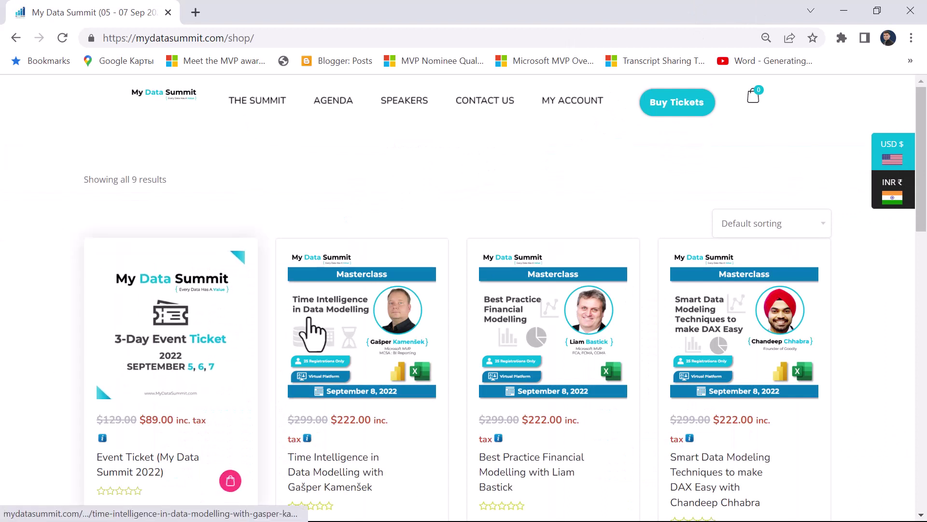
mouse_move(125, 358)
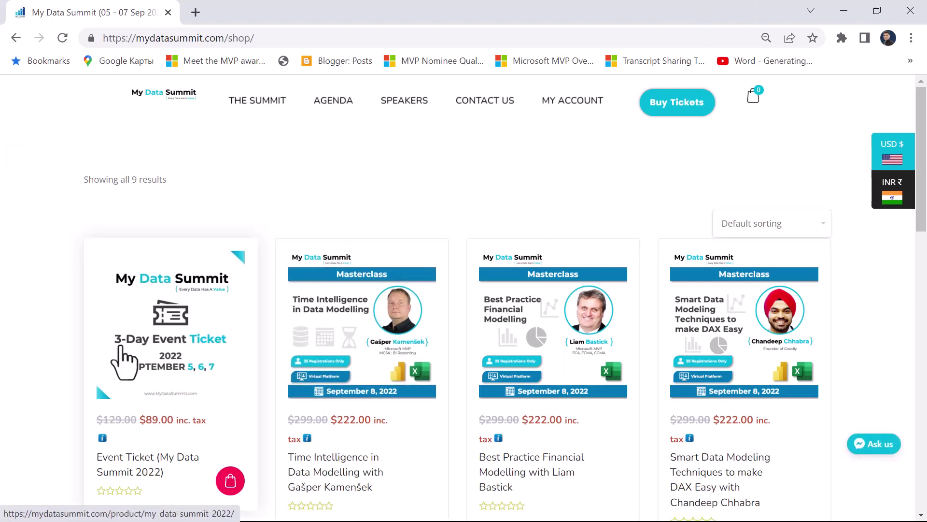
right_click(162, 321)
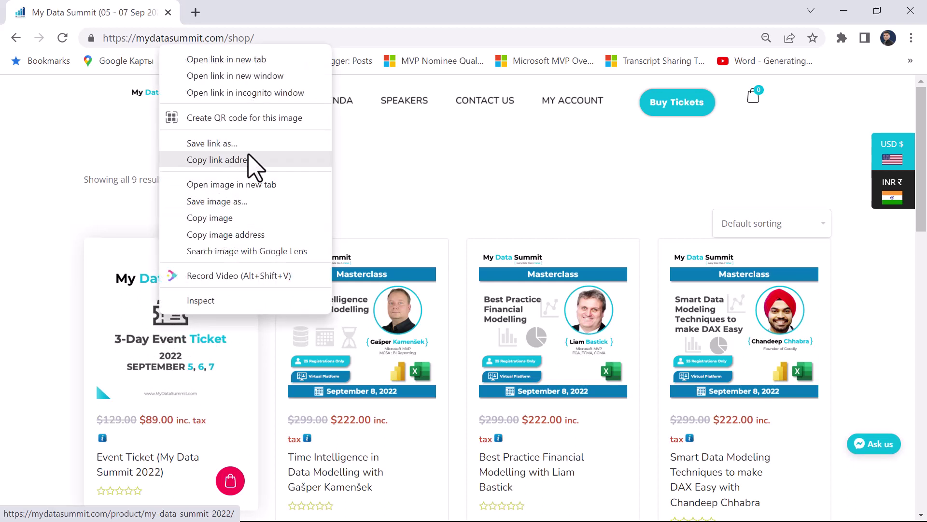
click(247, 235)
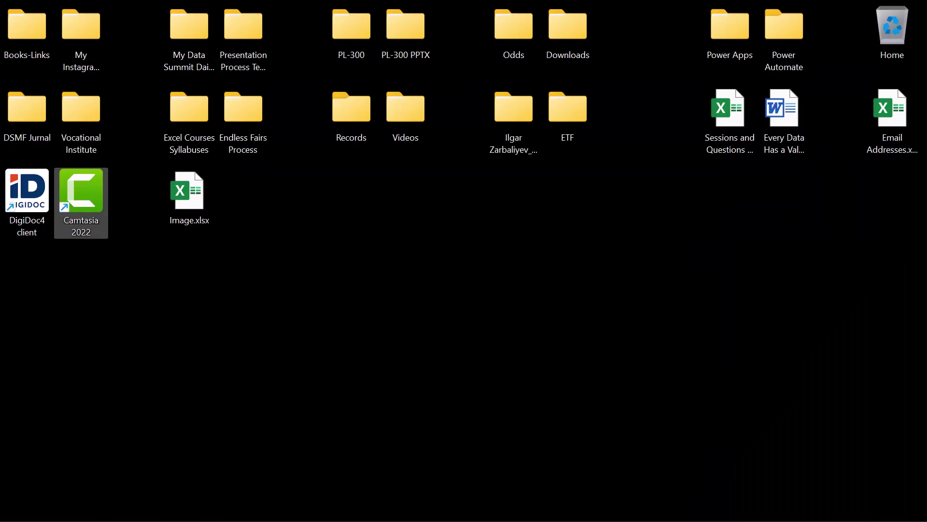
Paste the ticket image URL into cell H2 of the Ticket sheet.
click(498, 504)
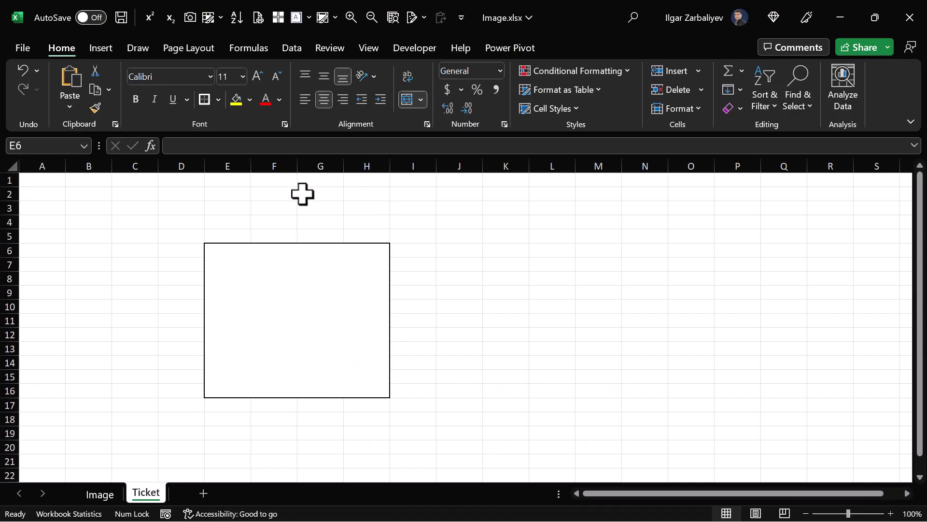
click(367, 193)
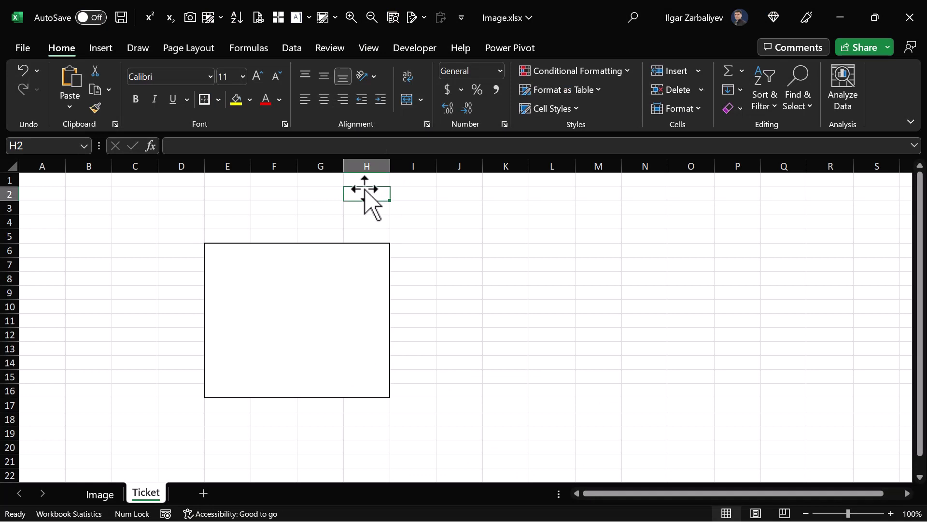
key(ctrl+v)
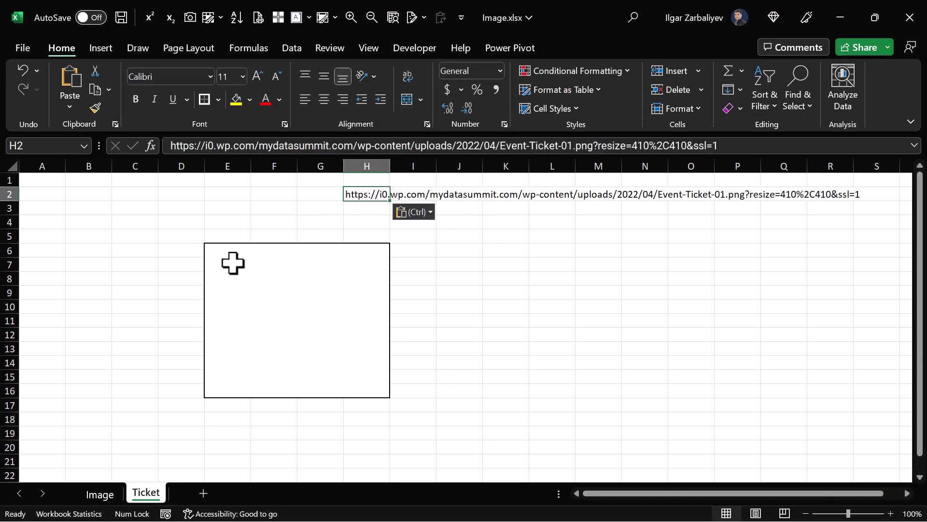
Type =IMAGE(H2,"Event Ticket") into the merged E6 cell.
click(231, 262)
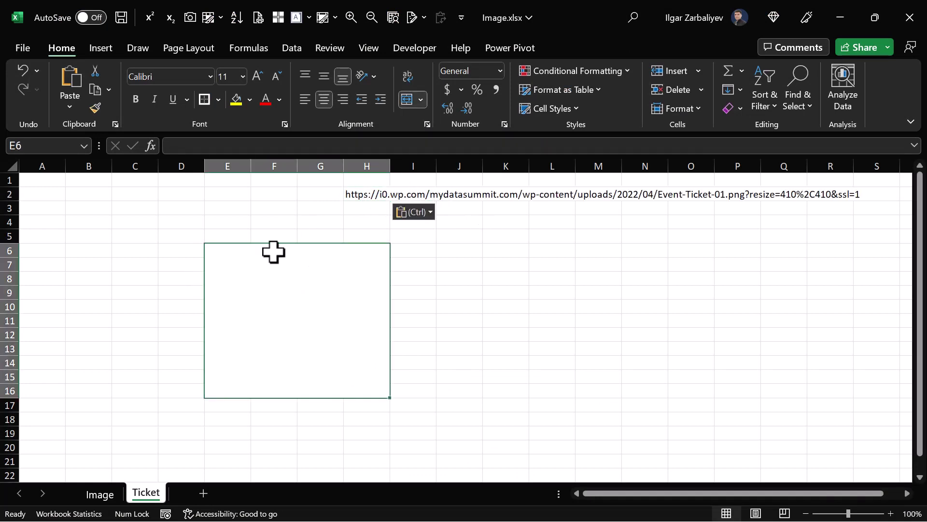
click(201, 147)
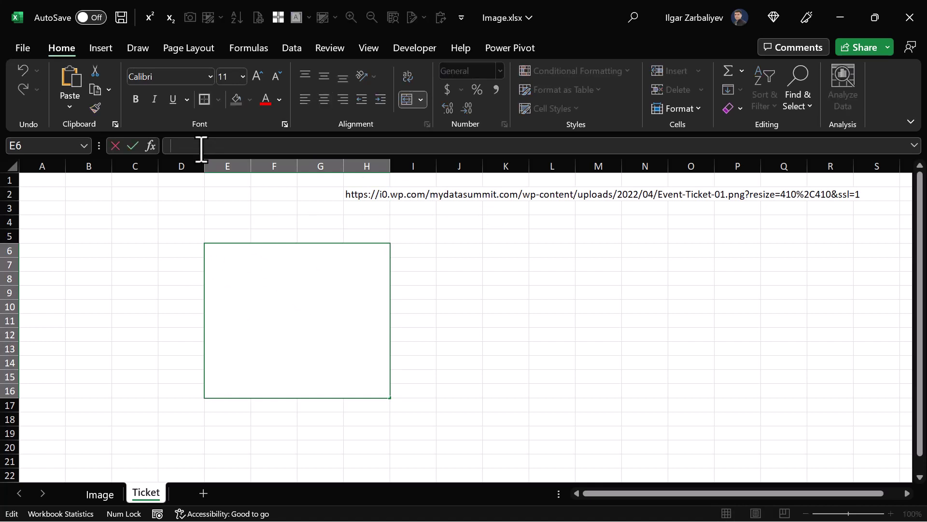
text(=i)
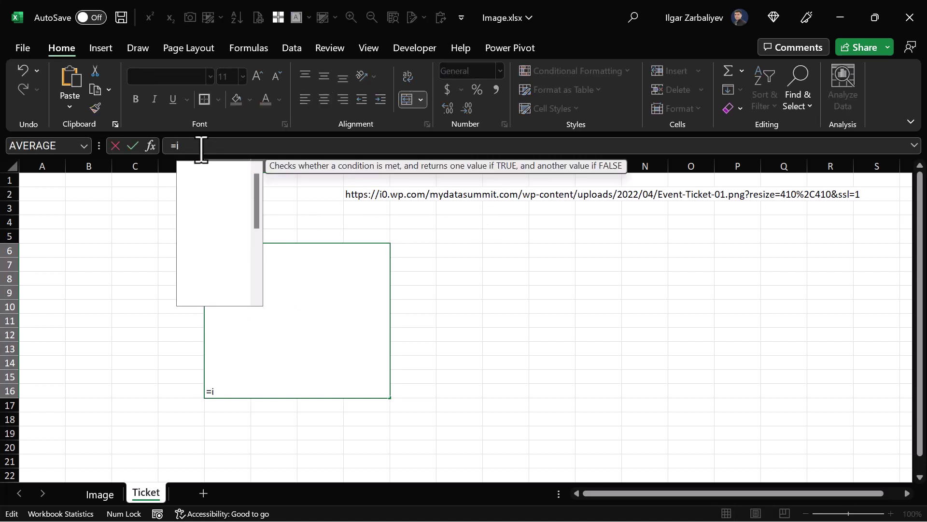
text(mage)
key(Tab)
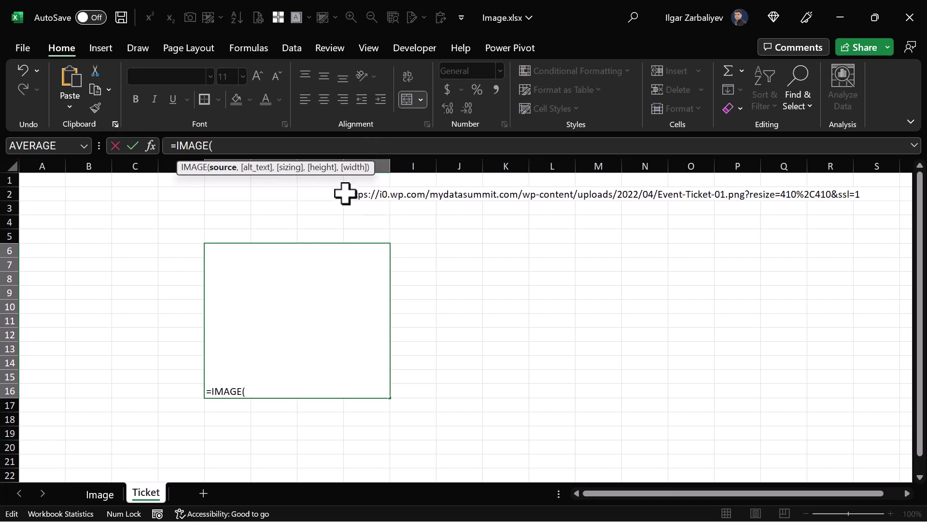
click(346, 194)
text(,)
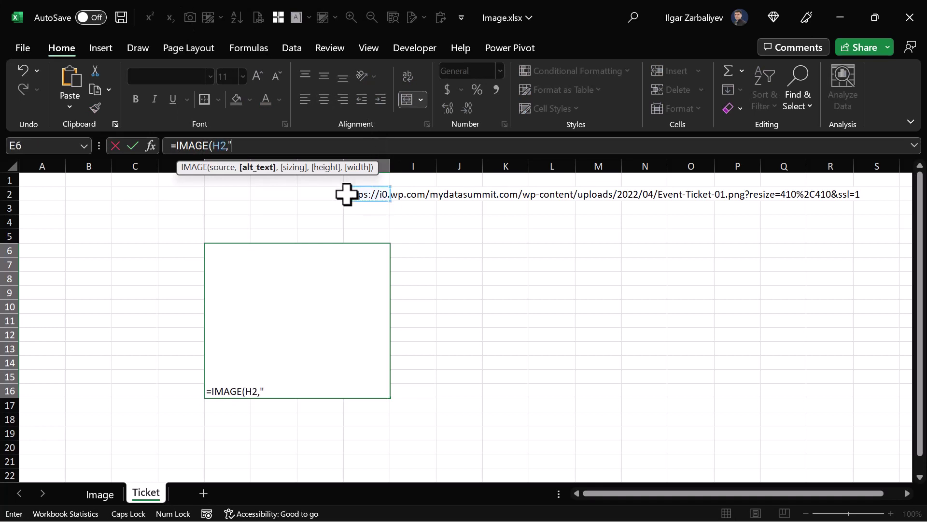
text(Ev)
text(ent Tic)
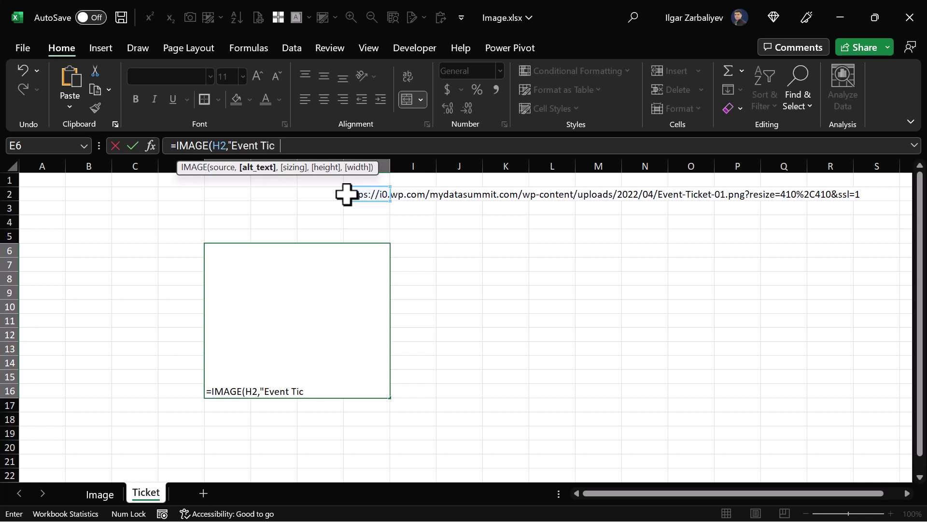
text())
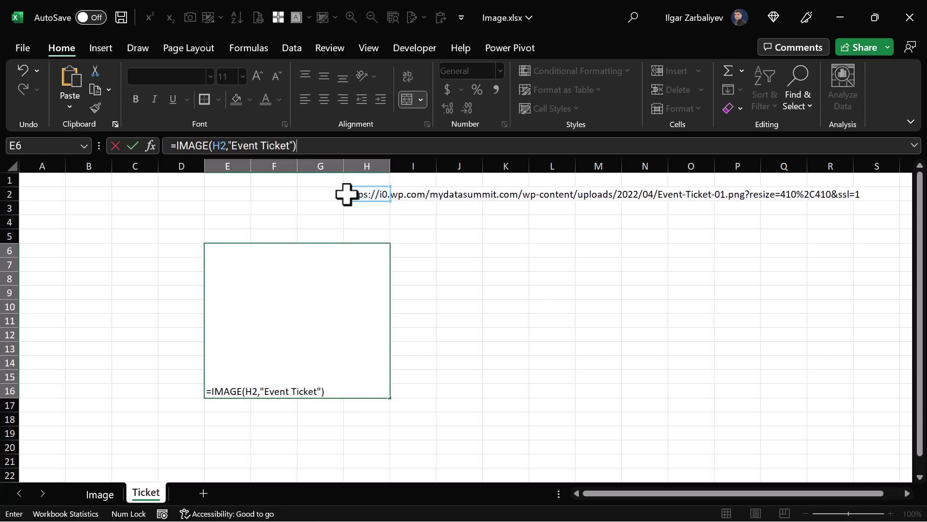
Commit =IMAGE(H2,"Event Ticket") so the ticket picture appears in merged E6:H16.
key(Return)
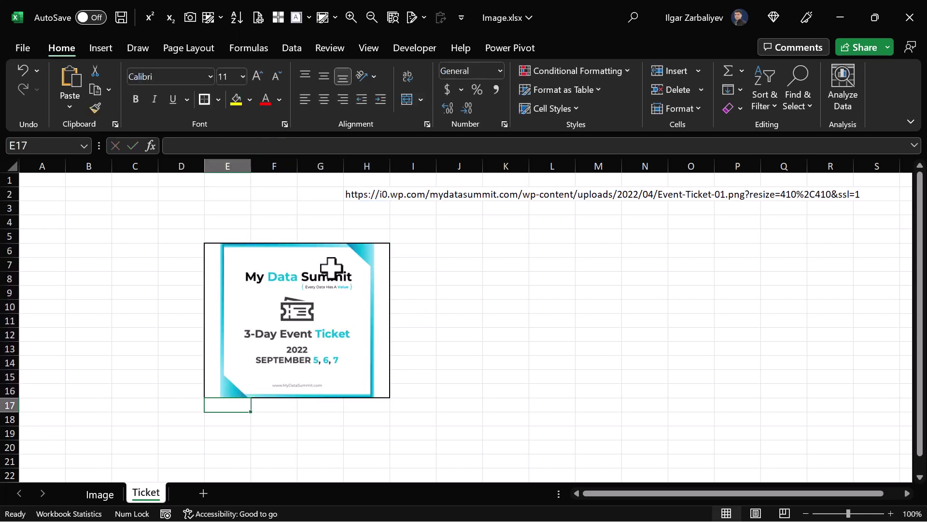